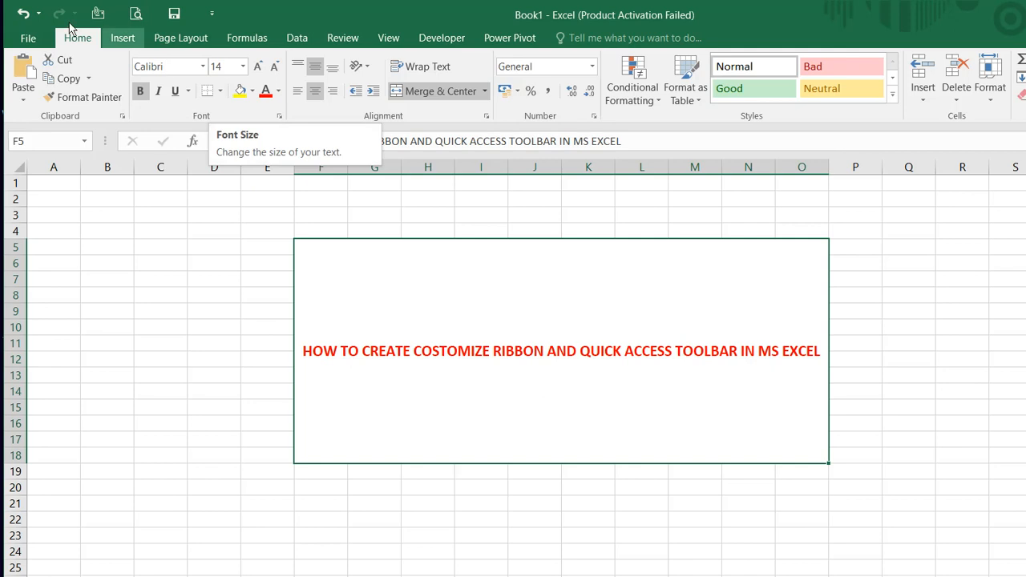
# - Open the ribbon customization options and create a new custom tab after the Home tab
pyautogui.click(26, 37)
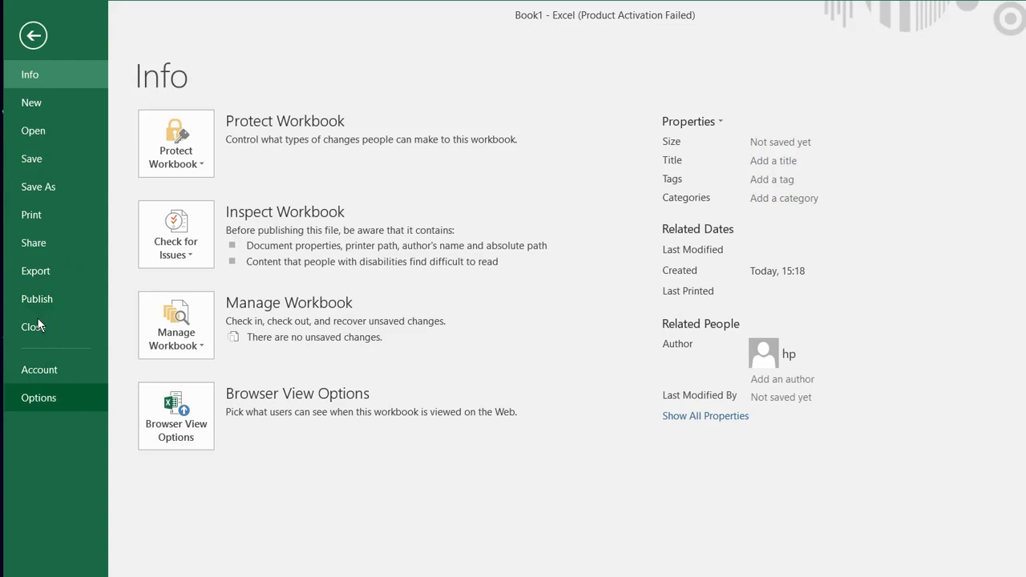
pyautogui.click(42, 397)
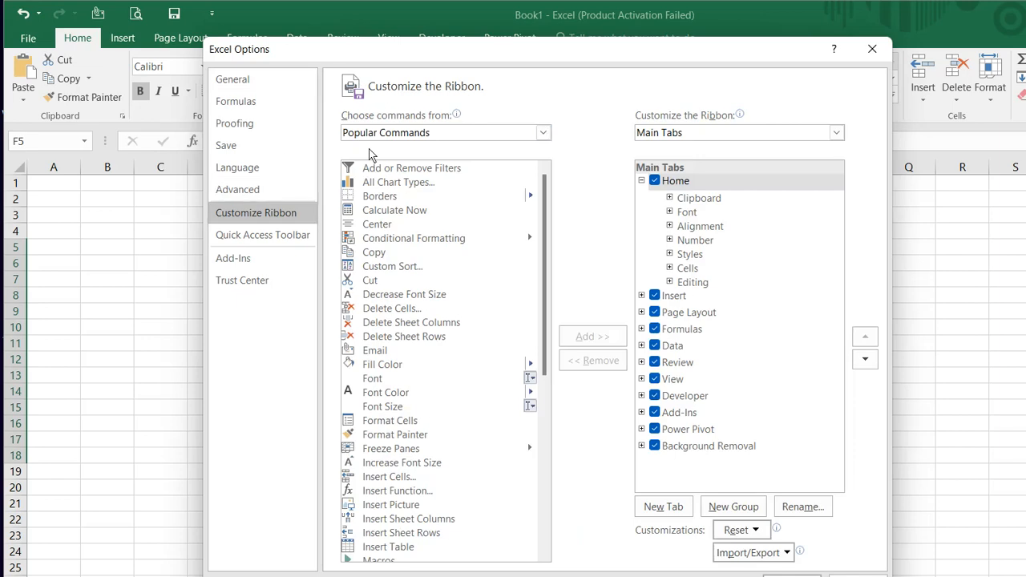
pyautogui.scroll(-4, 354, 256)
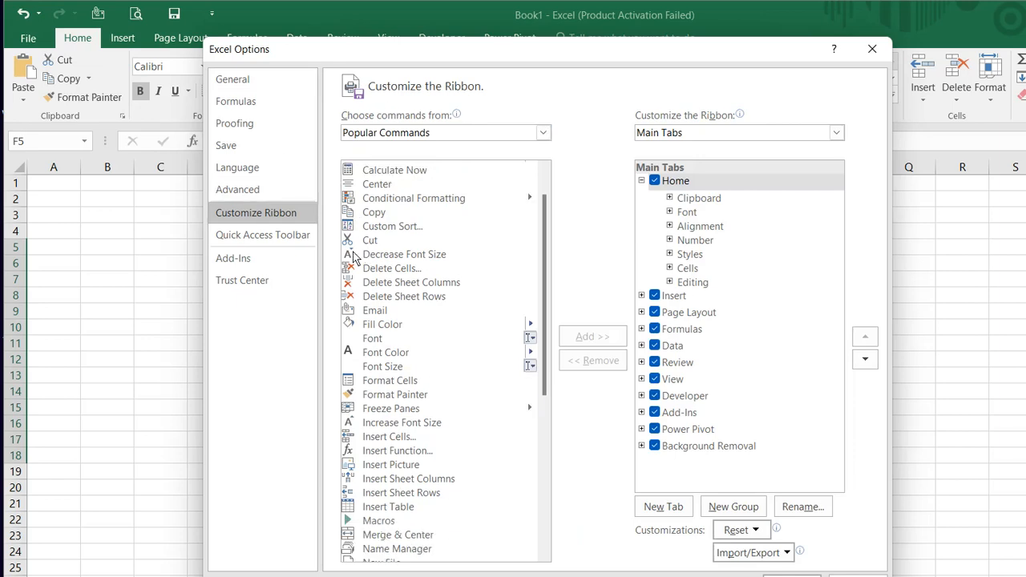
pyautogui.scroll(-3, 354, 257)
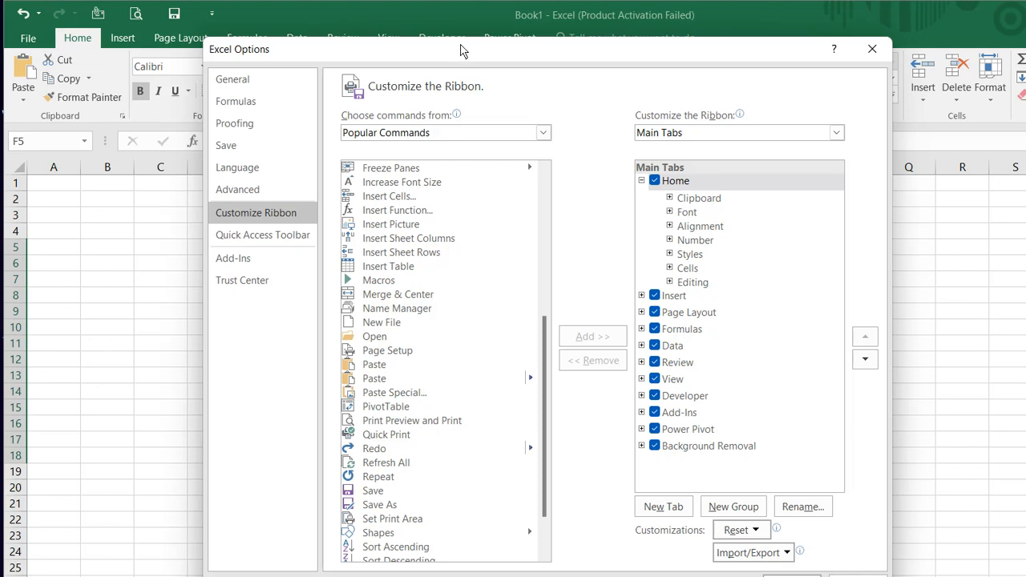
pyautogui.moveTo(459, 39); pyautogui.dragTo(450, 91)
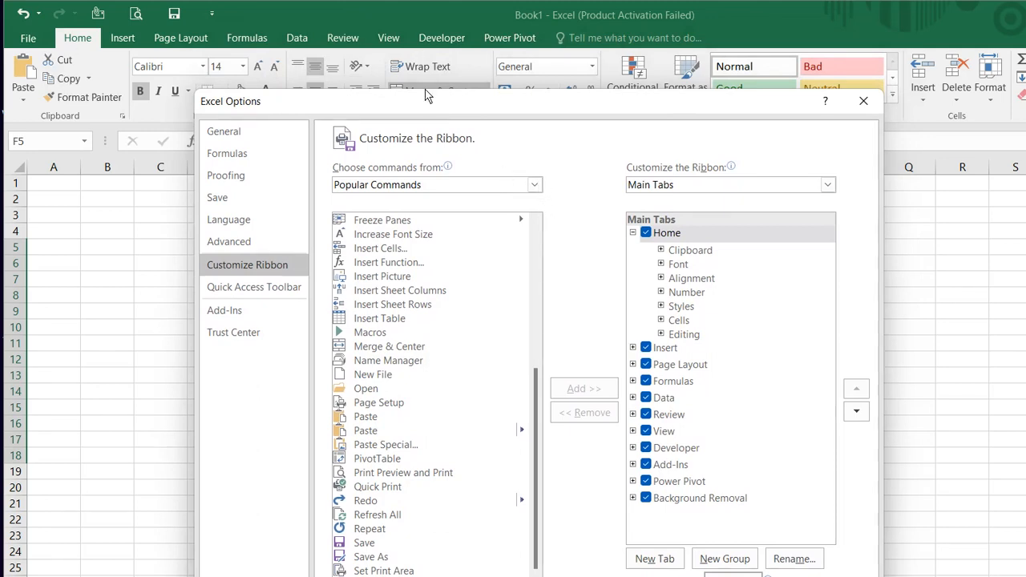
pyautogui.moveTo(425, 81); pyautogui.dragTo(428, 97)
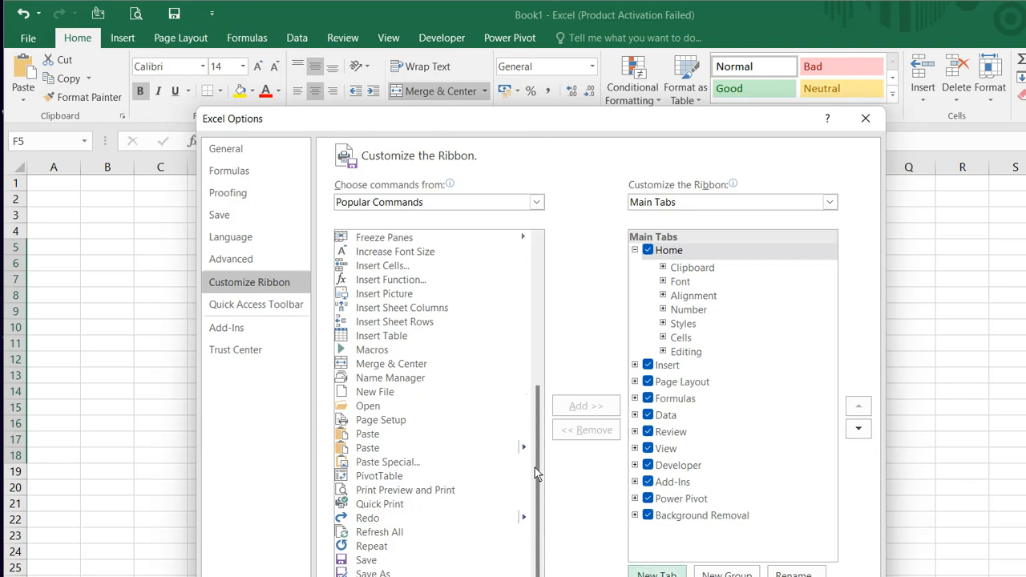
pyautogui.click(658, 574)
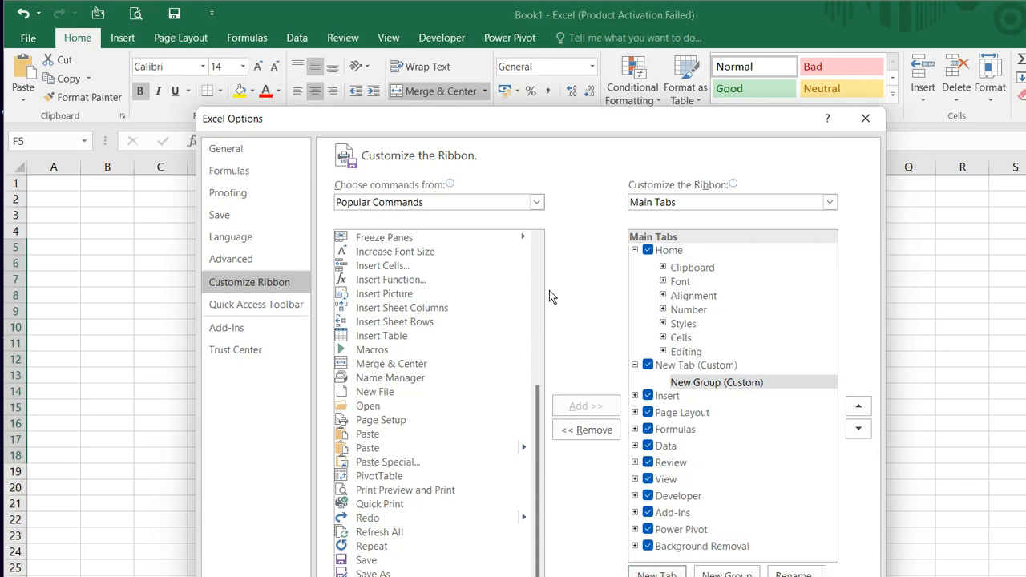
# - Rename the new custom tab as ShortCut
pyautogui.rightClick(697, 364)
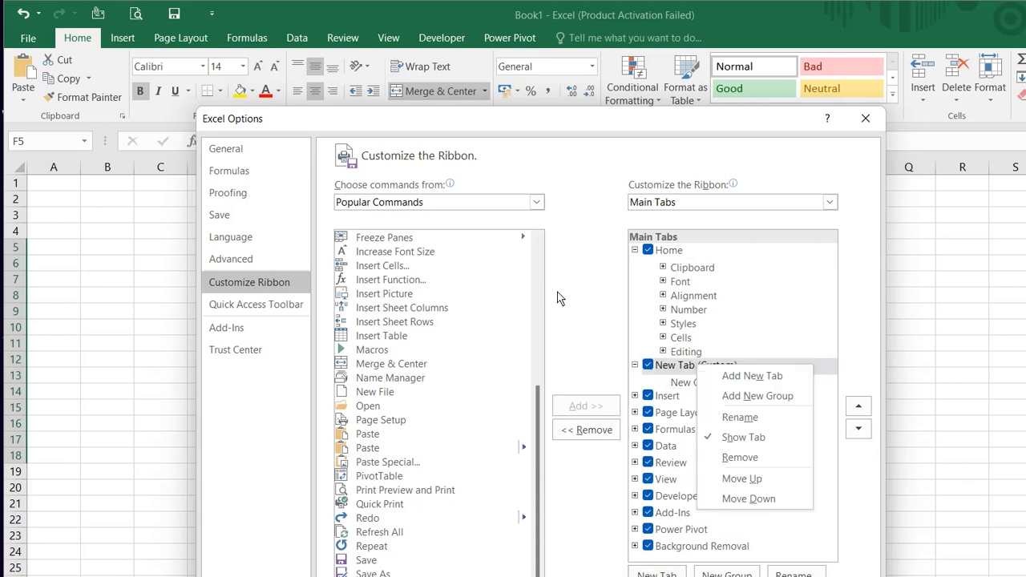
pyautogui.press('Down')
pyautogui.press('Down')
pyautogui.press('Down')
pyautogui.press('Return')
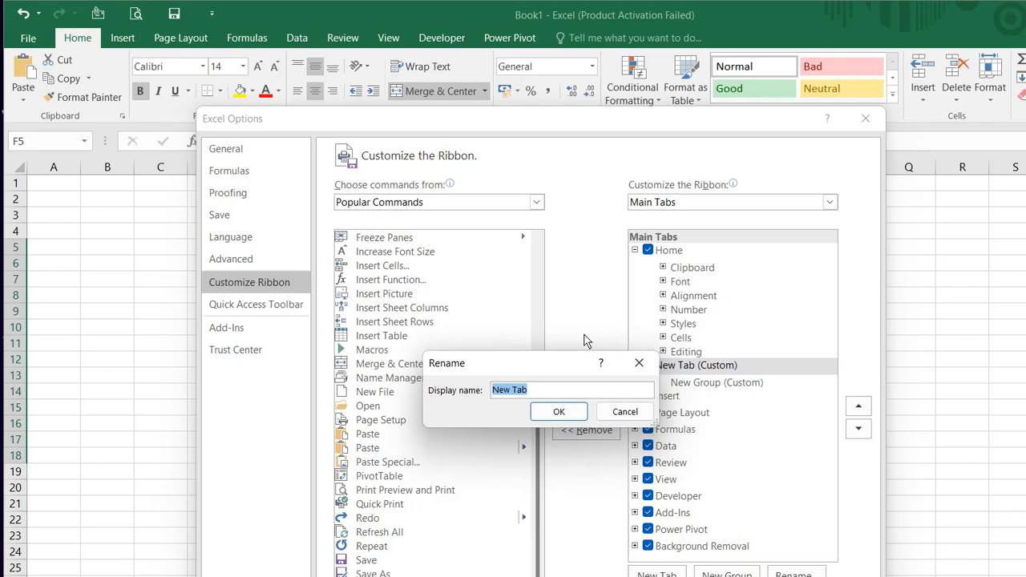
pyautogui.write('SHort')
pyautogui.press('BackSpace')
pyautogui.press('BackSpace')
pyautogui.press('BackSpace')
pyautogui.press('BackSpace')
pyautogui.write('hrt')
pyautogui.press('BackSpace')
pyautogui.press('BackSpace')
pyautogui.write('ortCut')
pyautogui.press('Return')
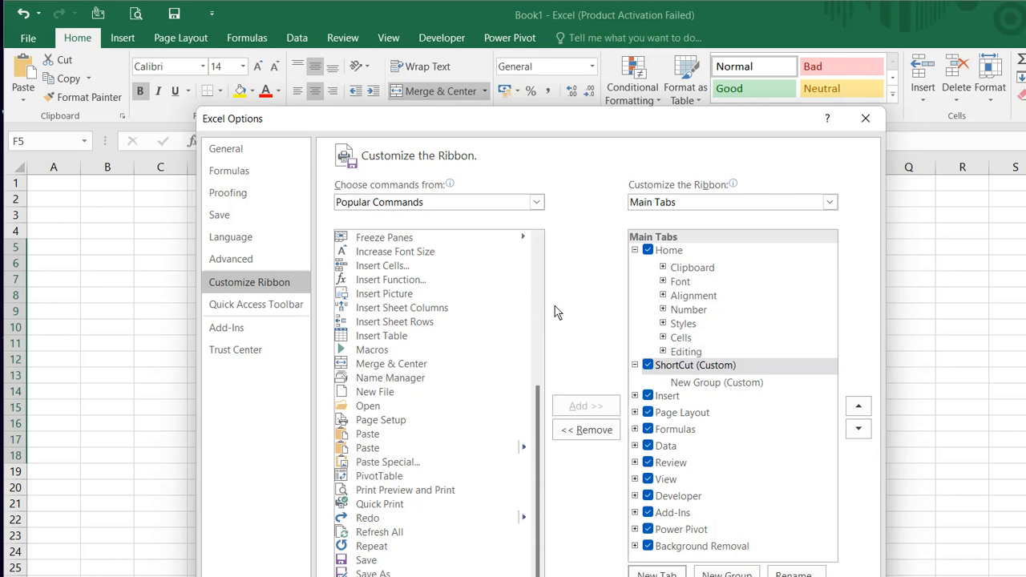
# - Add Repeat, Save, Save As, Set Print Area, Shapes and Sort Ascending to the ShortCut tab's new group, apply the changes and show the tab
pyautogui.press('Down')
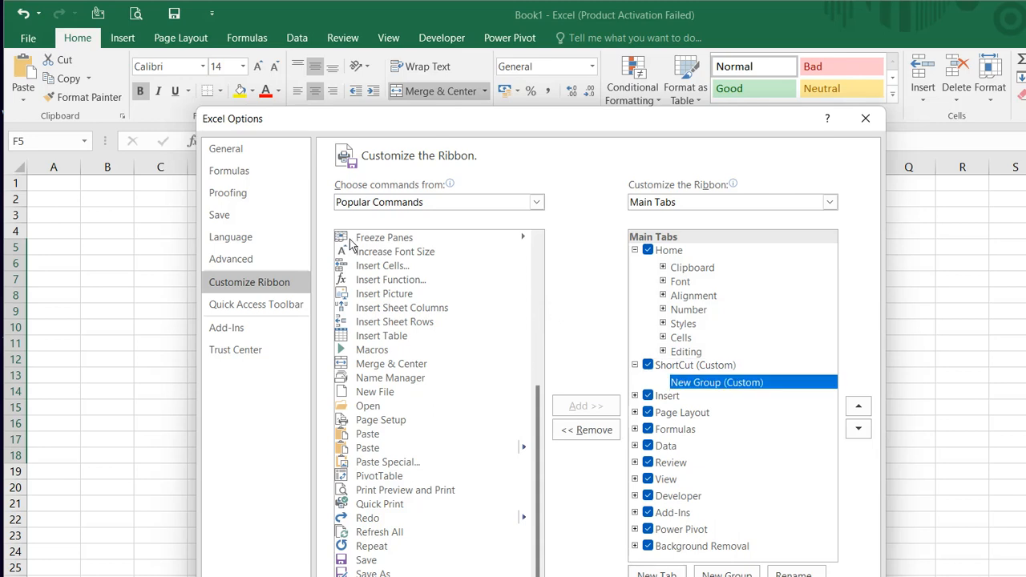
pyautogui.scroll(-1, 325, 295)
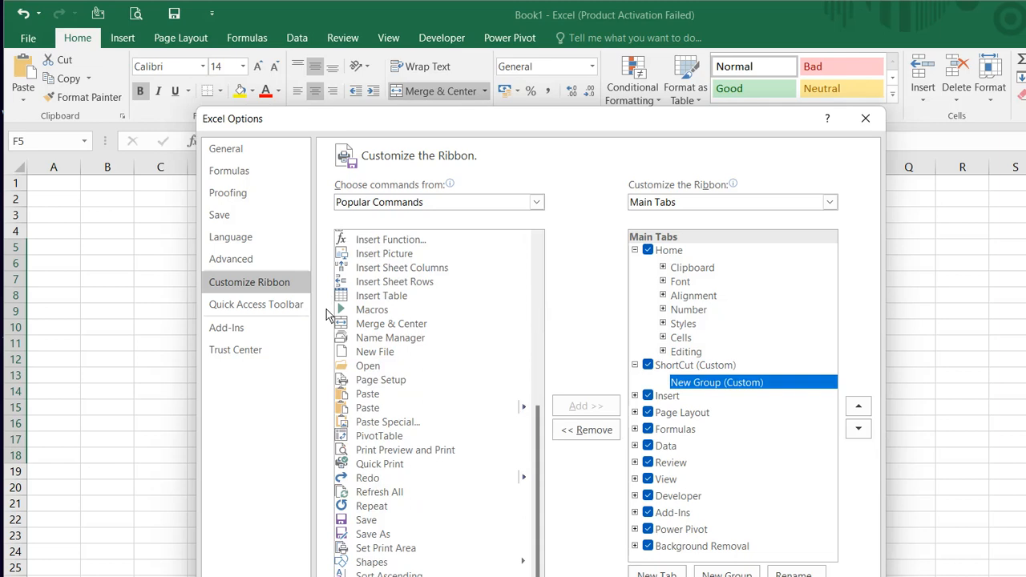
pyautogui.scroll(-1, 323, 342)
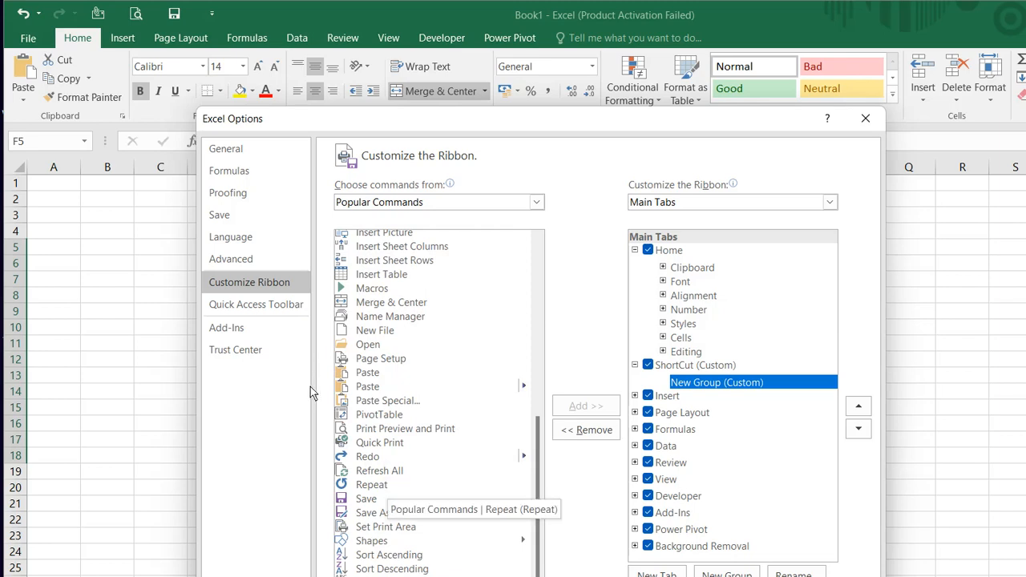
pyautogui.click(388, 484)
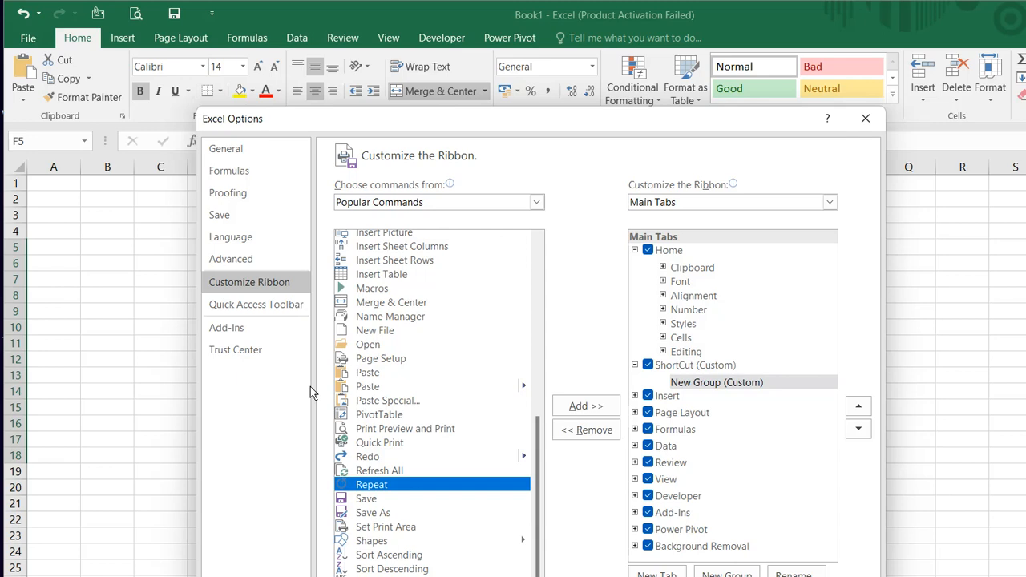
pyautogui.click(586, 406)
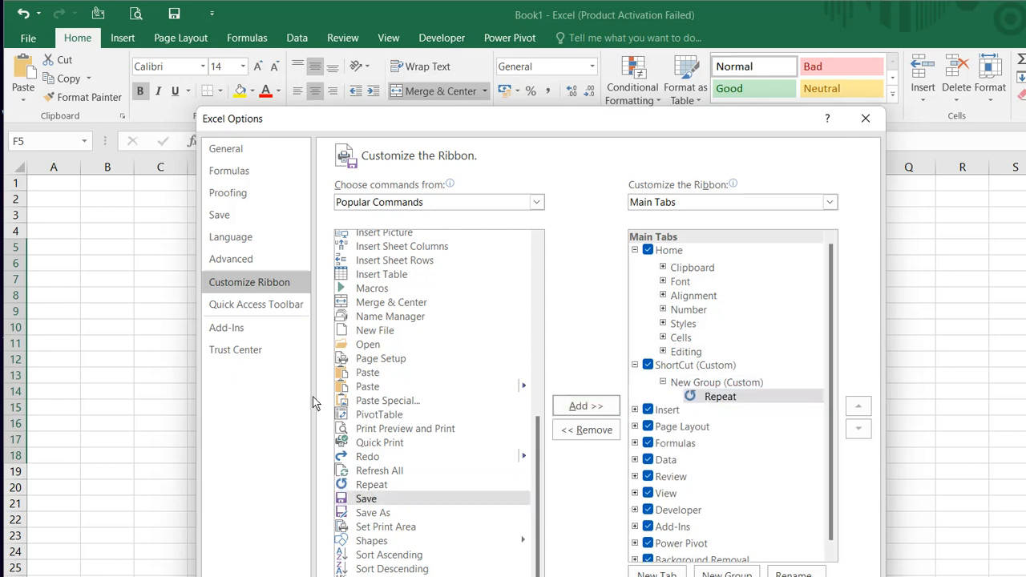
pyautogui.click(586, 405)
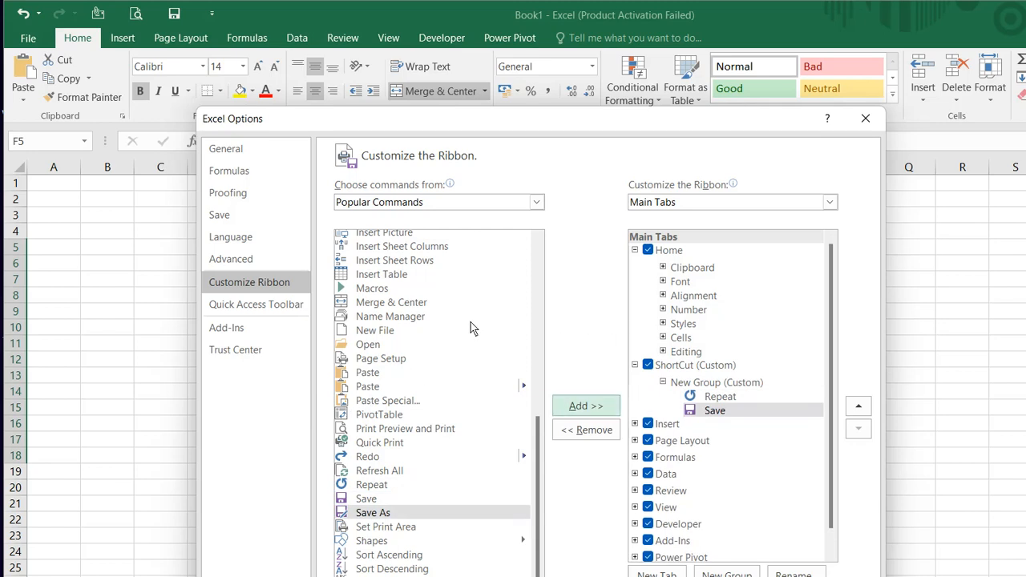
pyautogui.press('space')
pyautogui.press('space')
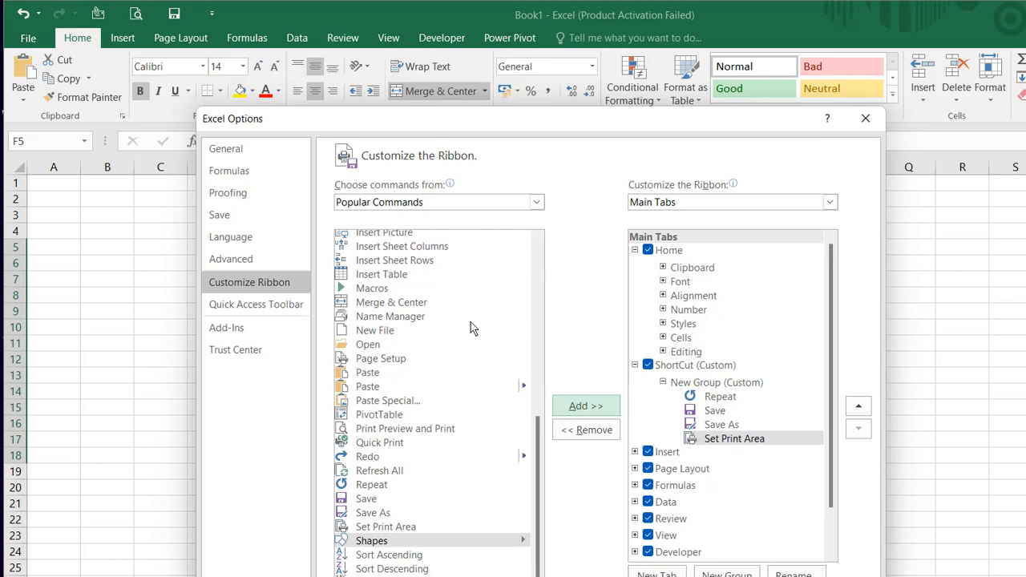
pyautogui.press('space')
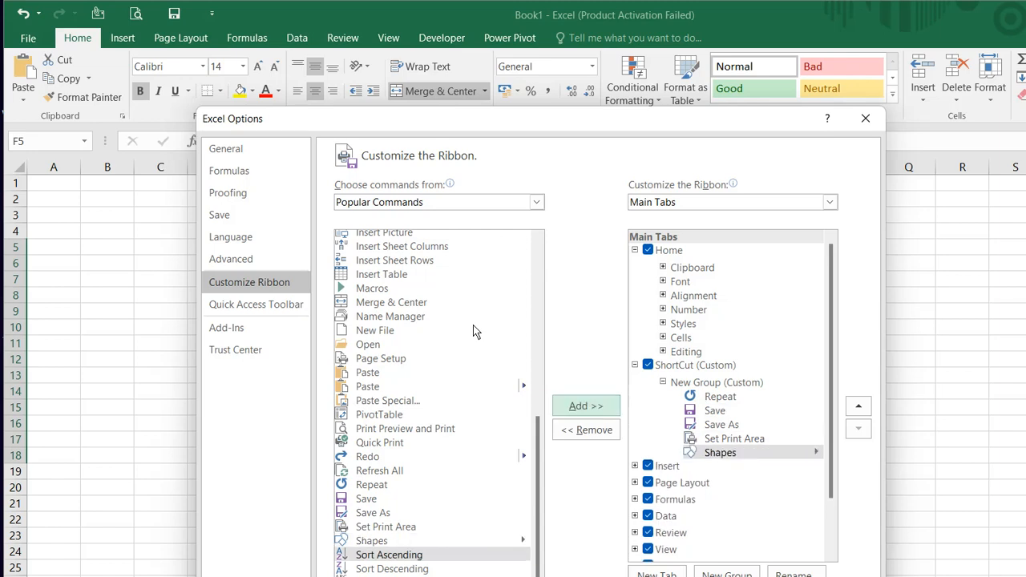
pyautogui.press('space')
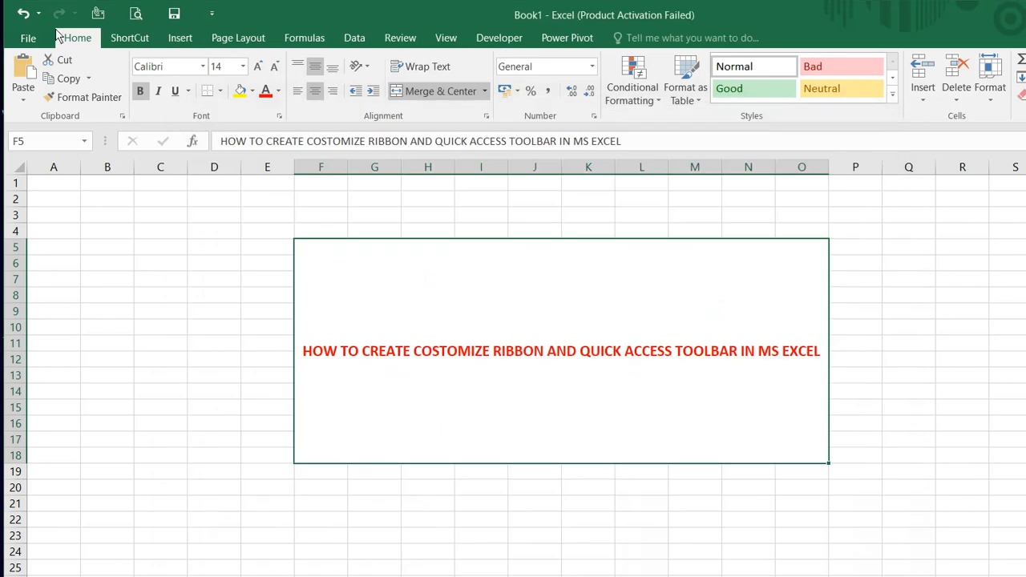
pyautogui.click(108, 32)
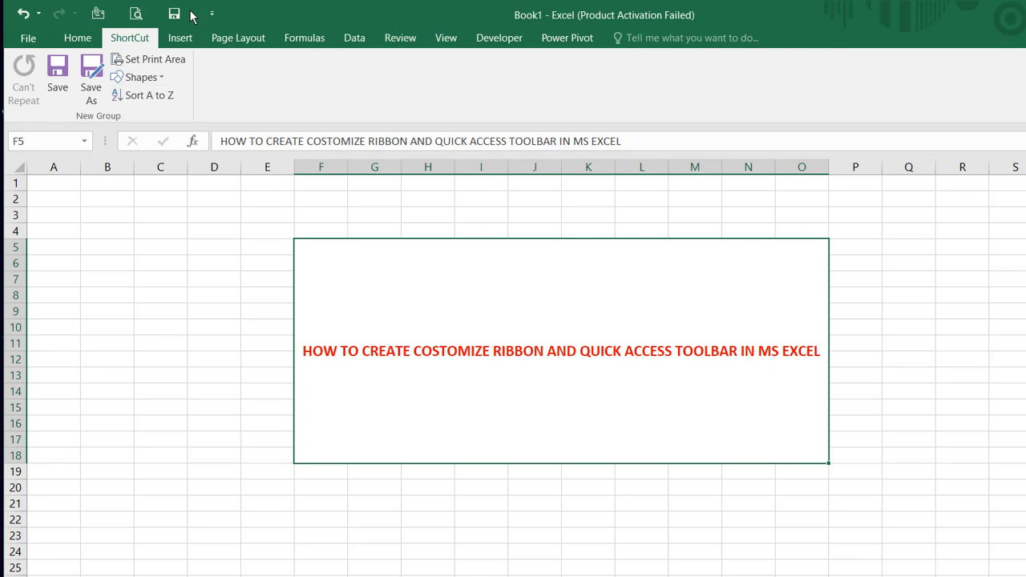
# - Add the Calculate Now and Create Chart commands to the Quick Access Toolbar for all documents
pyautogui.click(28, 40)
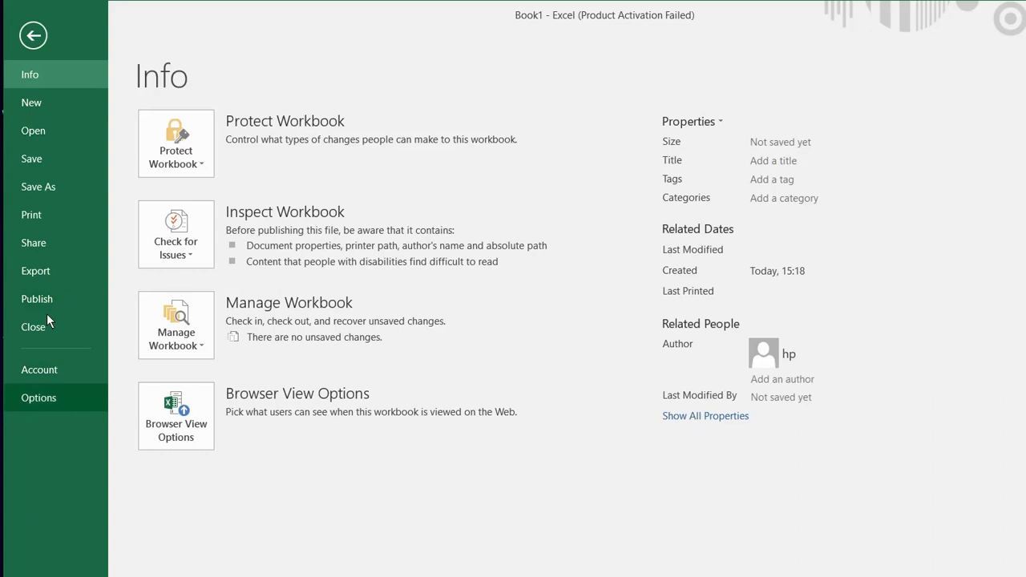
pyautogui.click(52, 396)
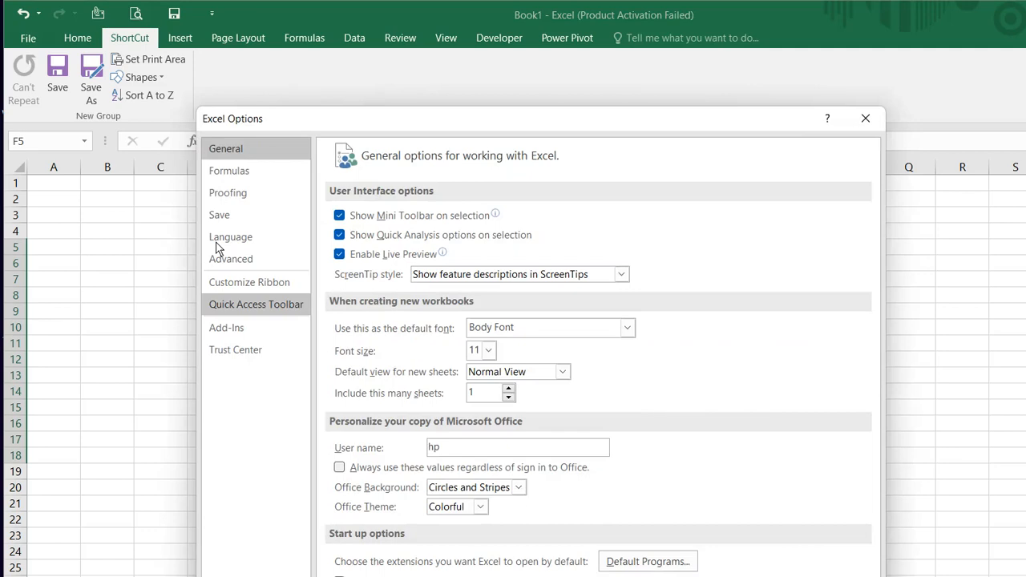
pyautogui.click(247, 304)
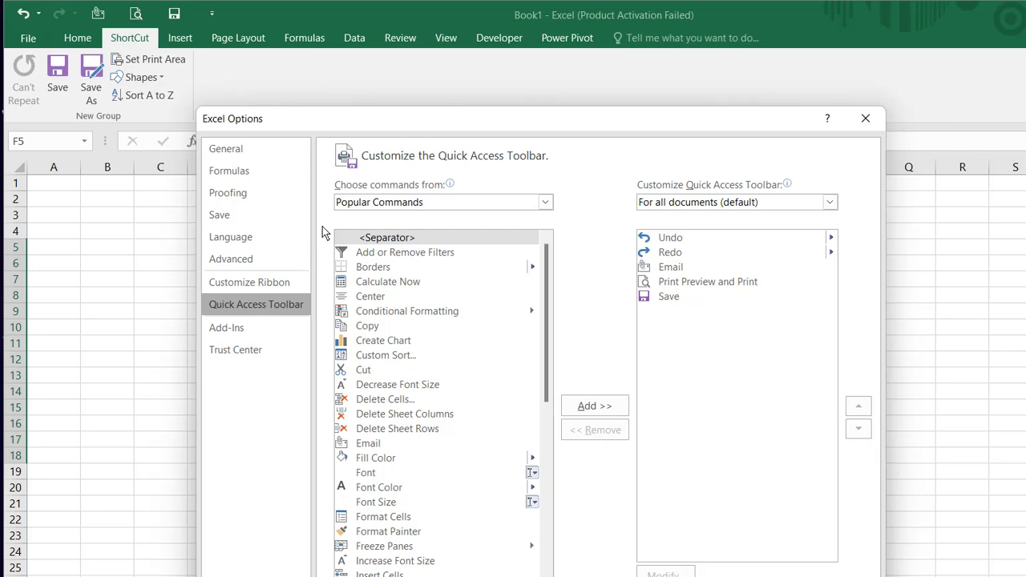
pyautogui.click(403, 282)
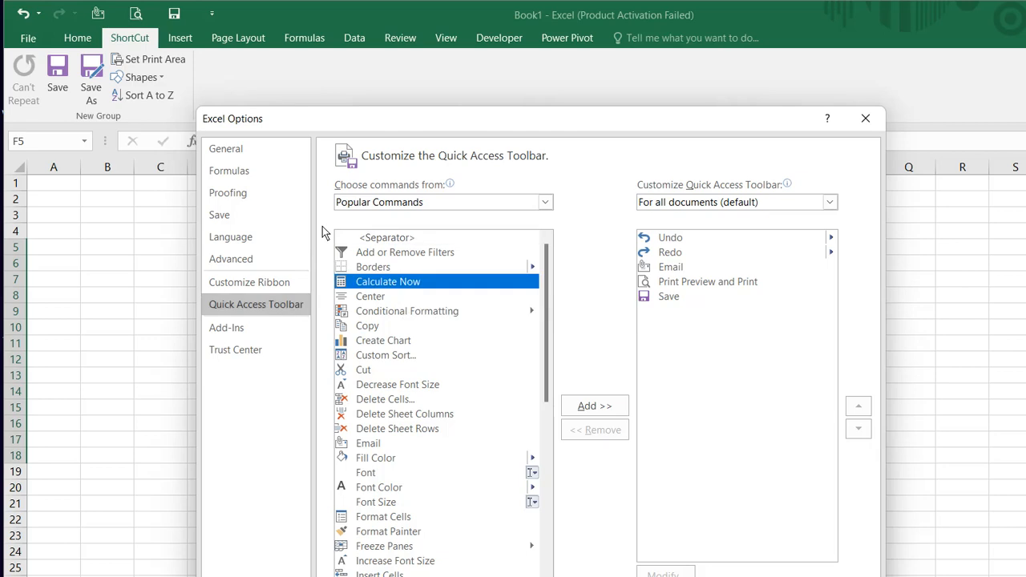
pyautogui.click(592, 407)
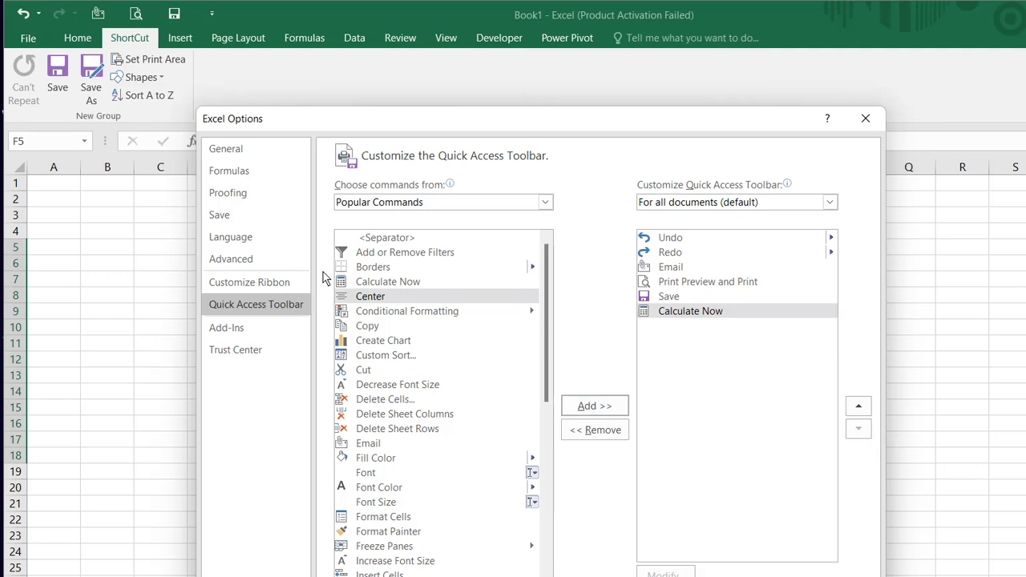
pyautogui.click(383, 341)
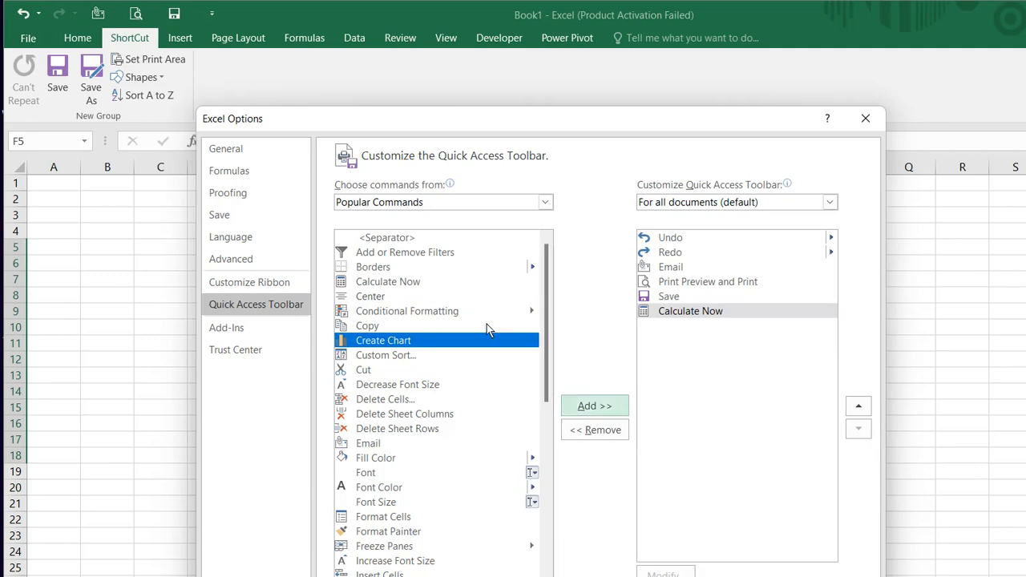
pyautogui.press('Return')
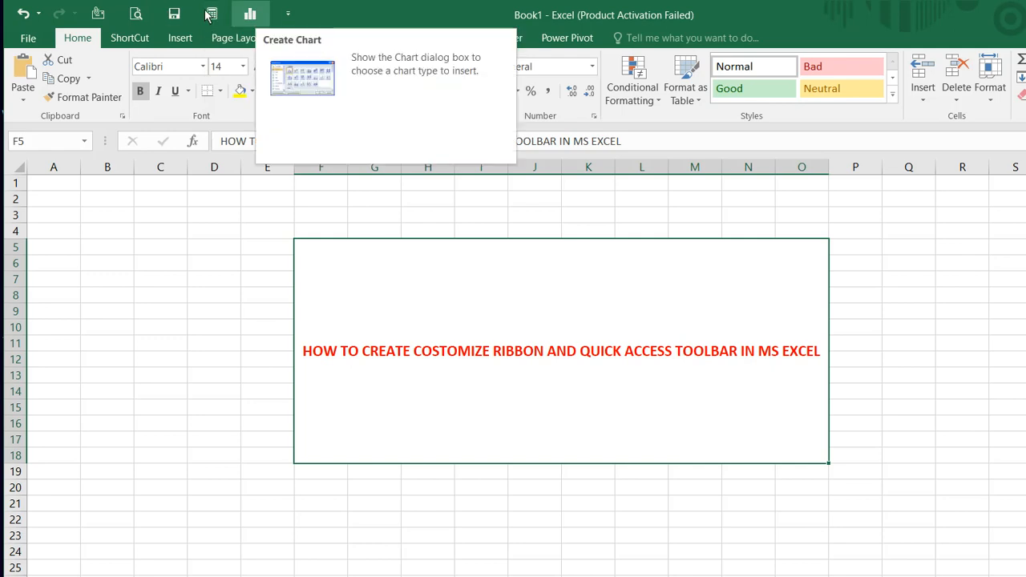
# - Remove the Create Chart and Calculate Now commands from the Quick Access Toolbar
pyautogui.click(250, 13)
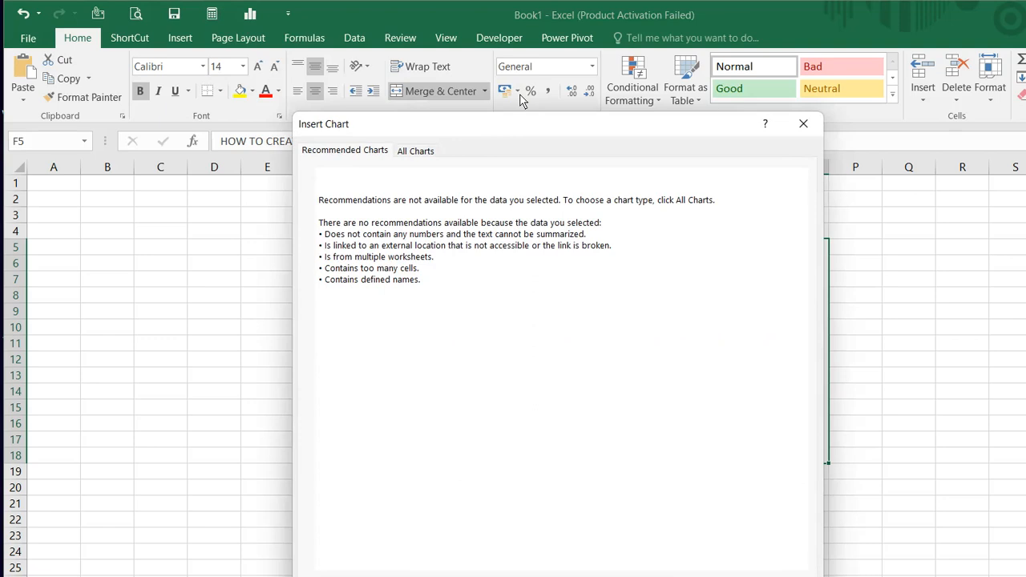
pyautogui.press('Escape')
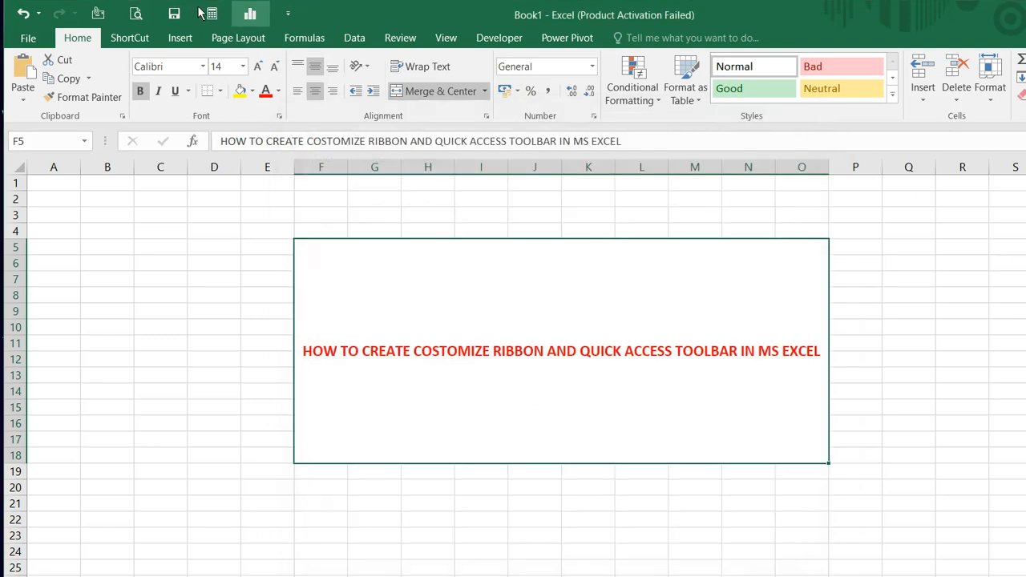
pyautogui.rightClick(250, 14)
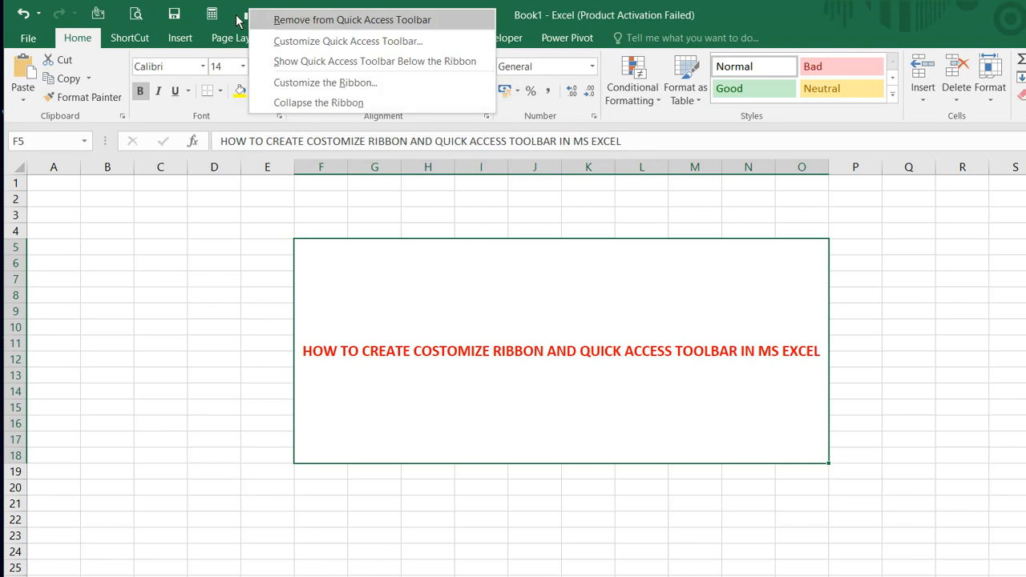
pyautogui.click(268, 20)
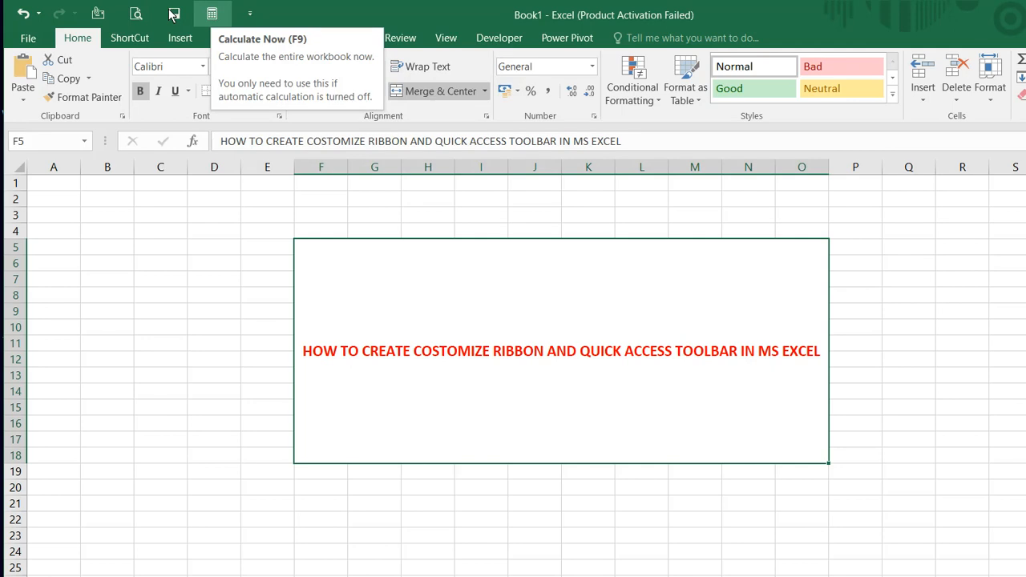
pyautogui.rightClick(212, 14)
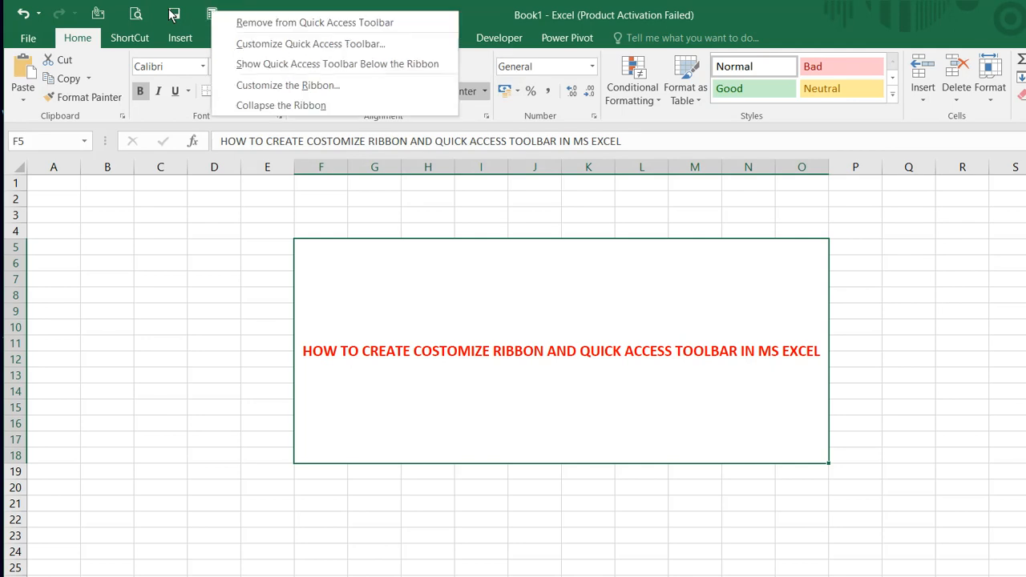
pyautogui.click(219, 22)
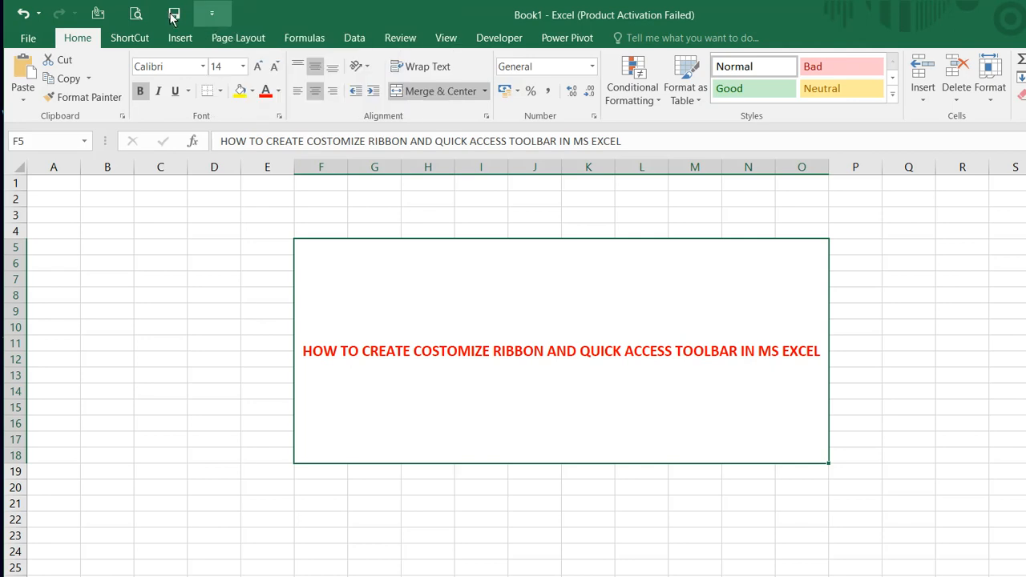
# - Disable the custom ShortCut tab in the ribbon customization options
pyautogui.click(129, 38)
pyautogui.rightClick(133, 39)
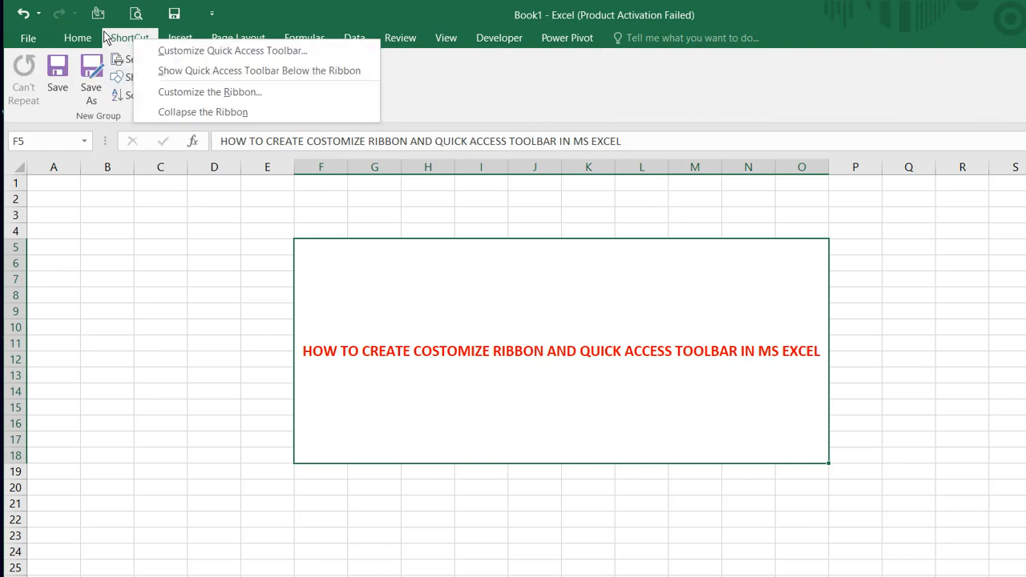
pyautogui.click(106, 38)
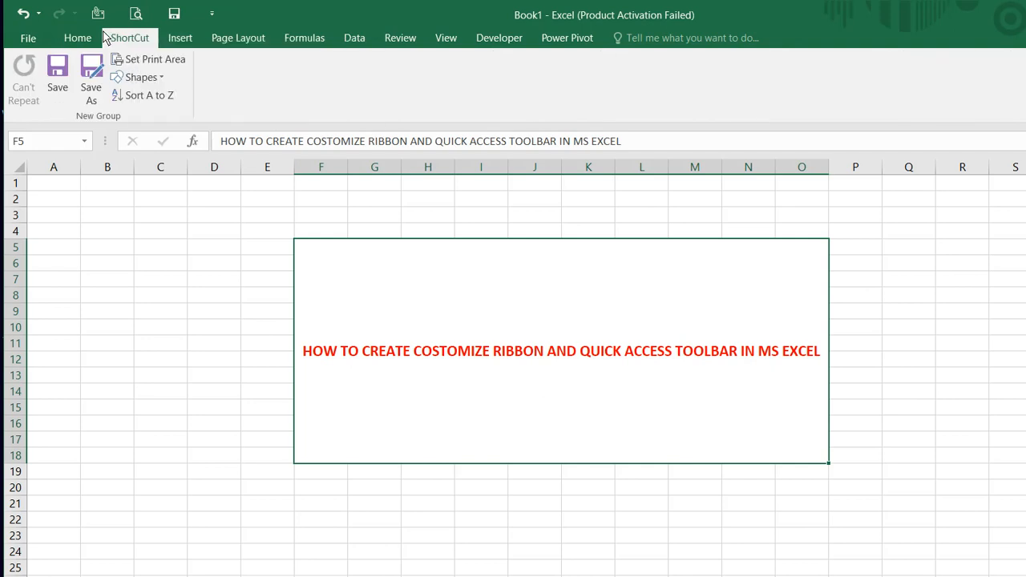
pyautogui.click(36, 38)
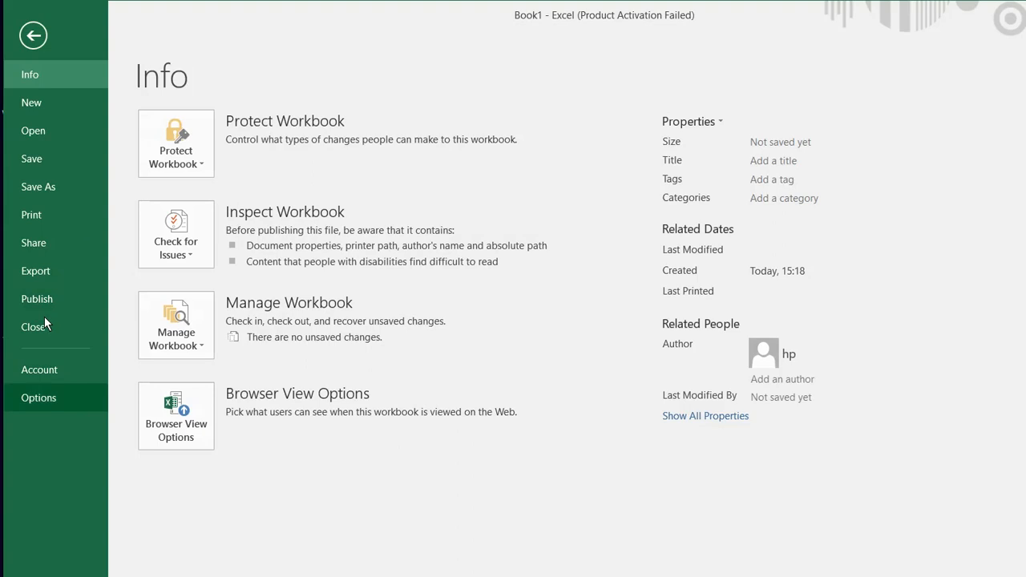
pyautogui.click(48, 397)
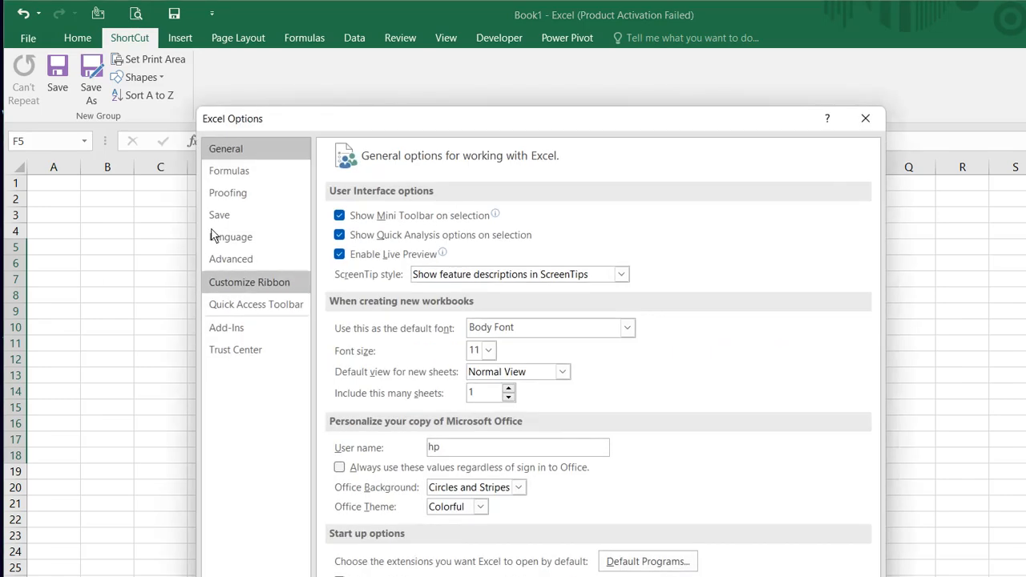
pyautogui.click(244, 282)
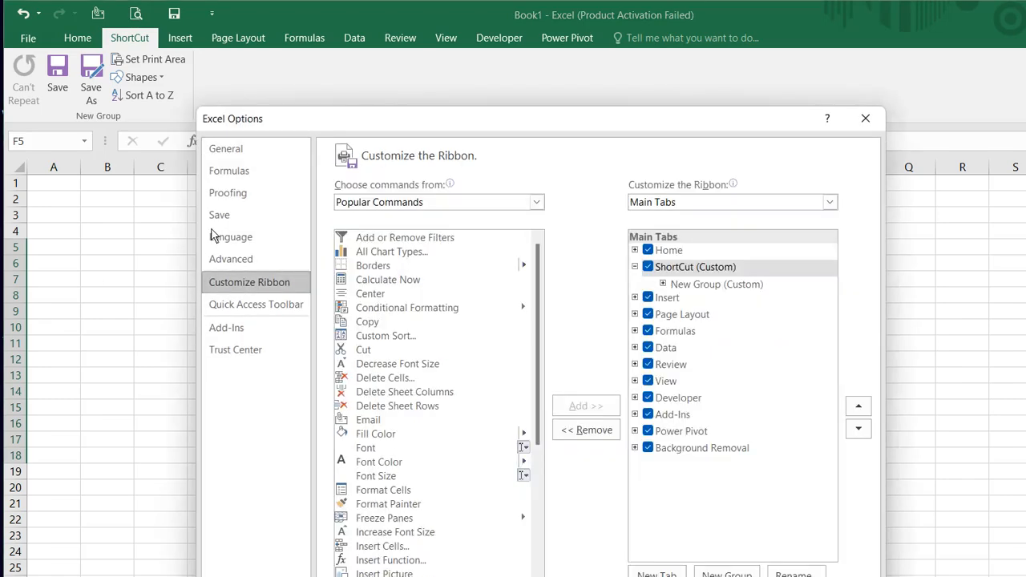
pyautogui.click(520, 213)
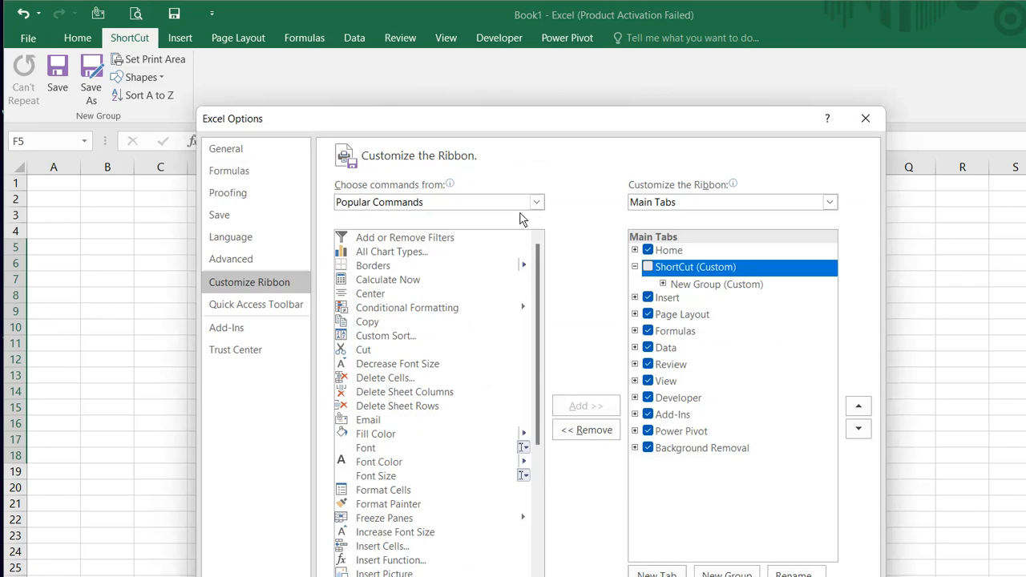